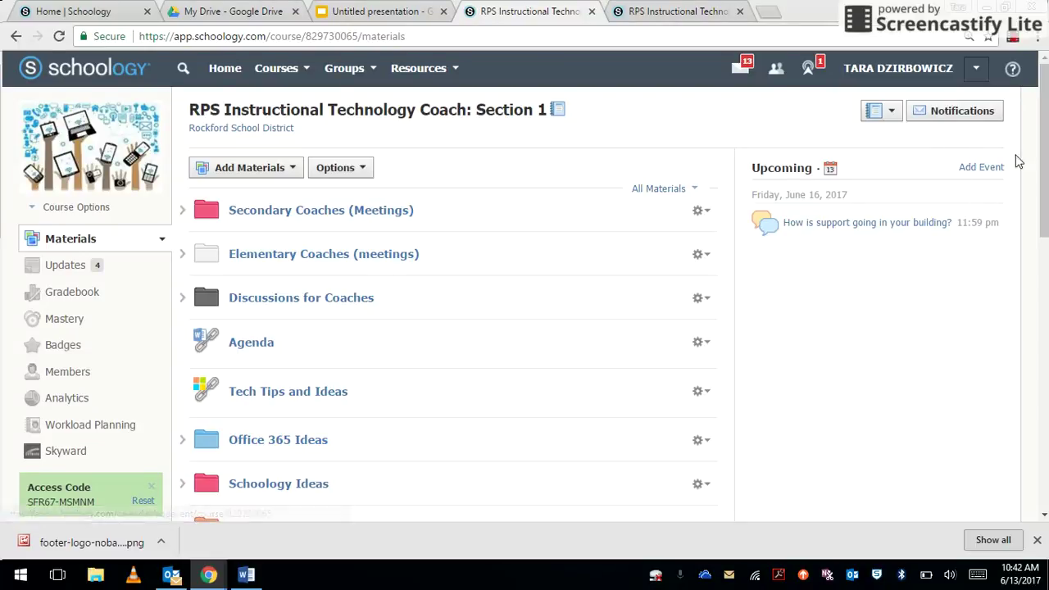
Step: Start a new event in the course calendar on June 1, 2017, with an end date of June 6, 2017
left_click(966, 179)
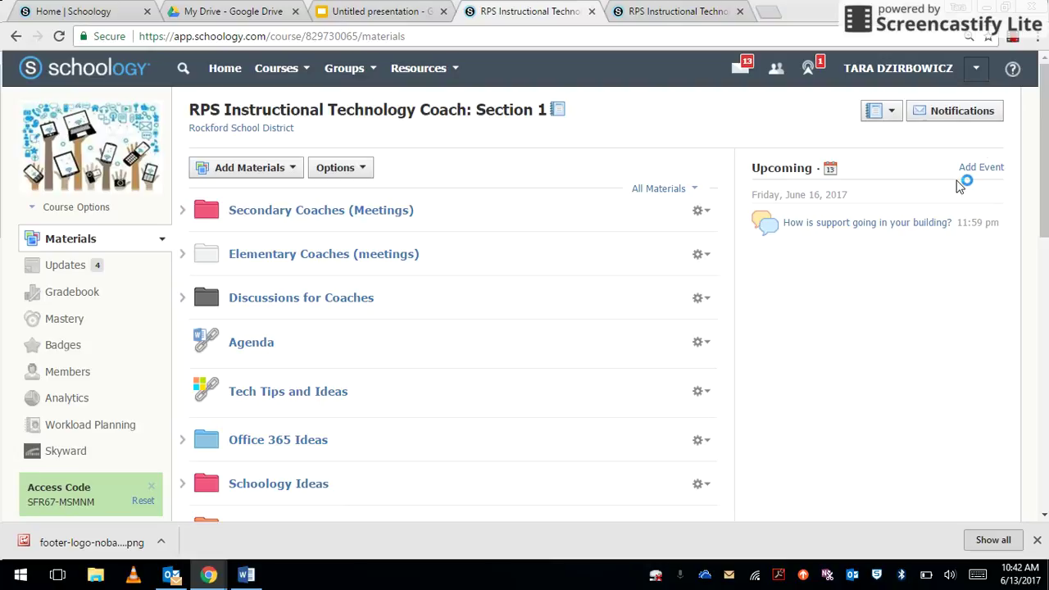
left_click(828, 172)
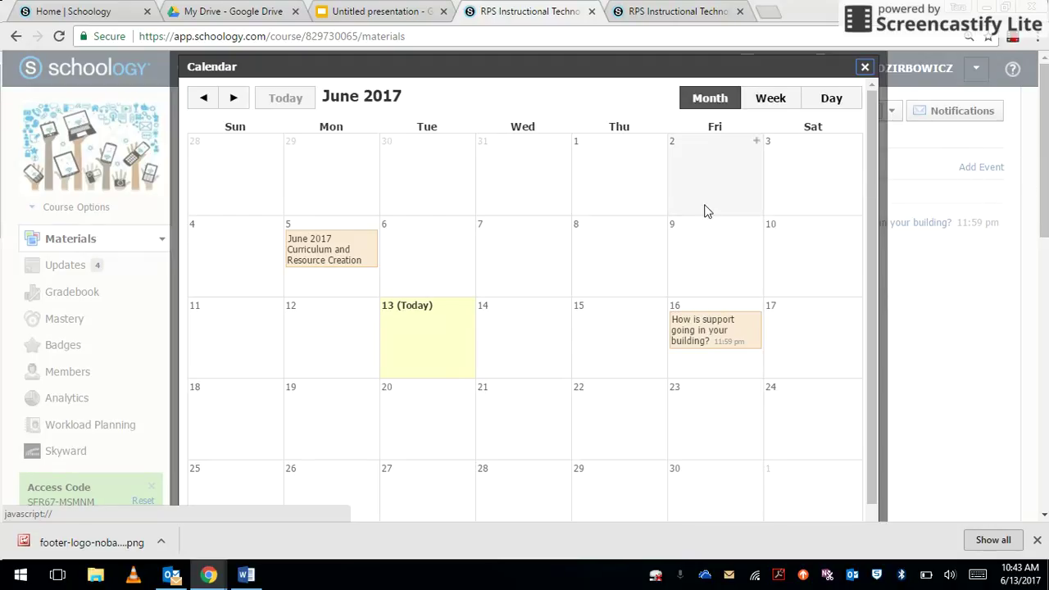
left_click(660, 144)
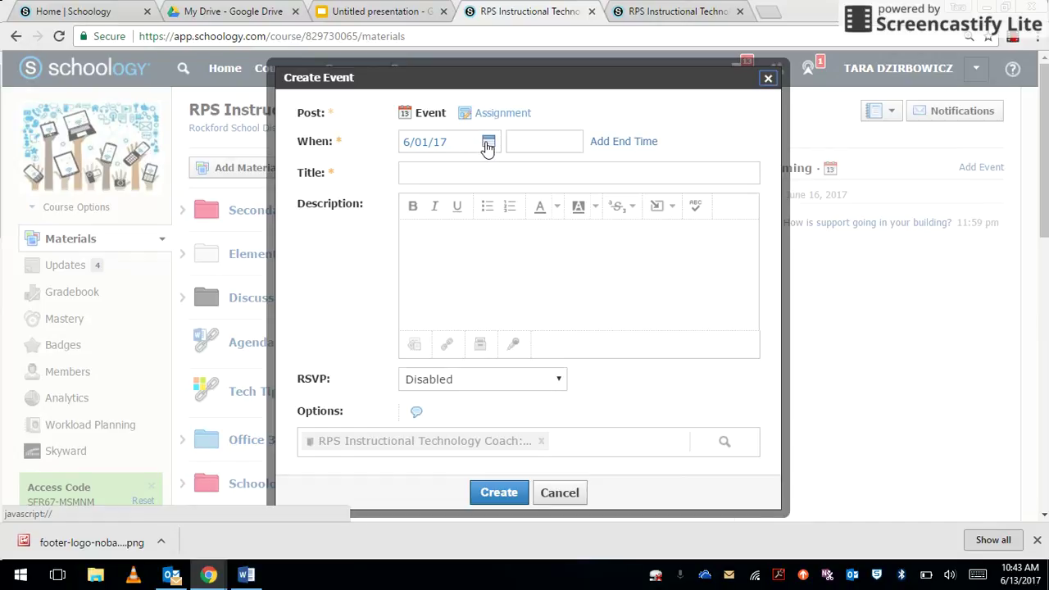
left_click(620, 141)
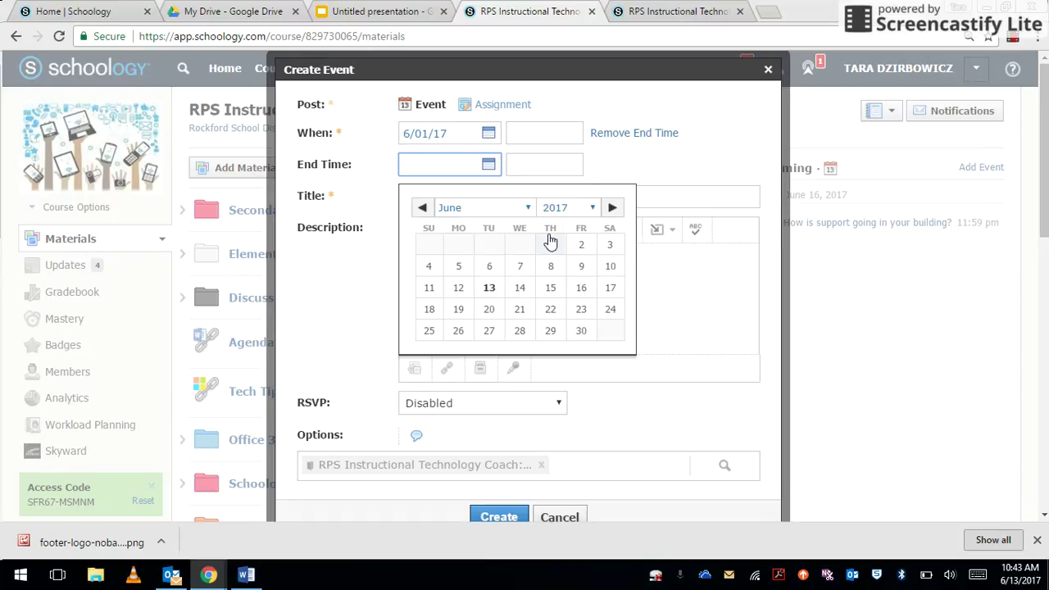
left_click(488, 267)
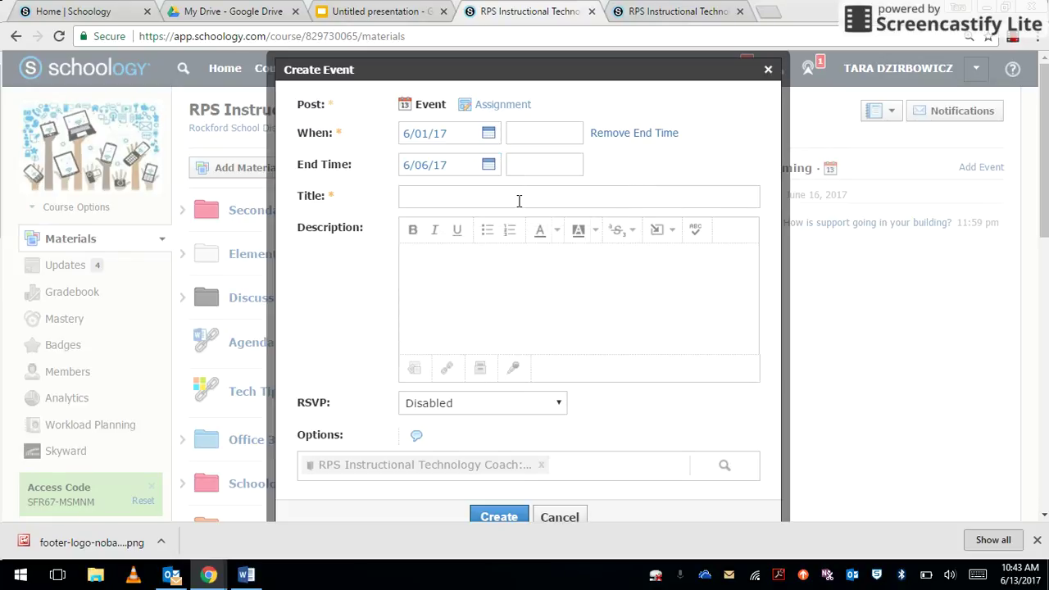
Step: Title the event "Project" and enter "Long term project" as its description
left_click(519, 200)
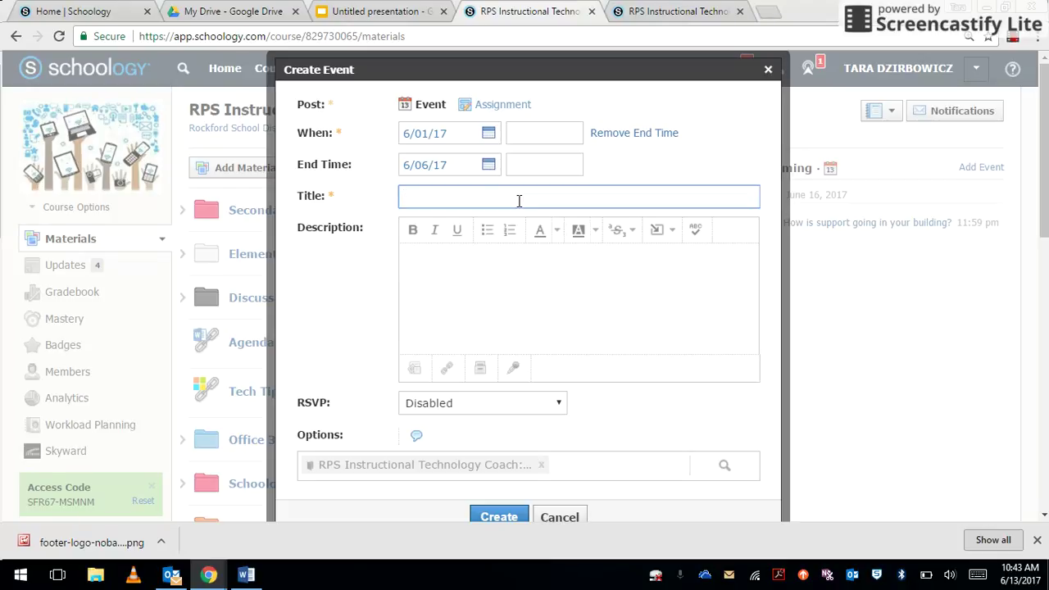
type("Project")
left_click(492, 269)
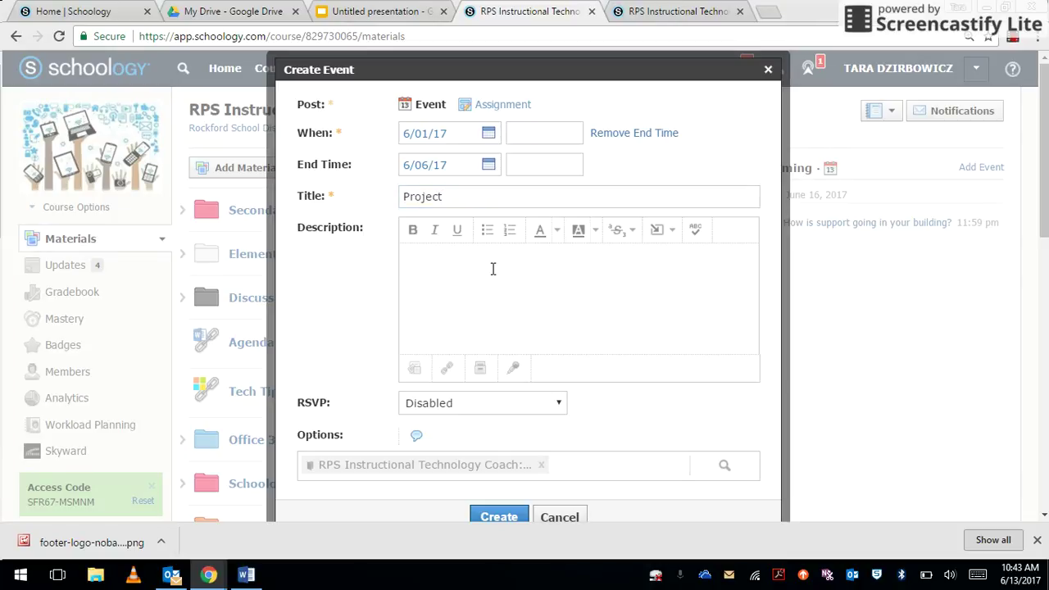
type("Long term project")
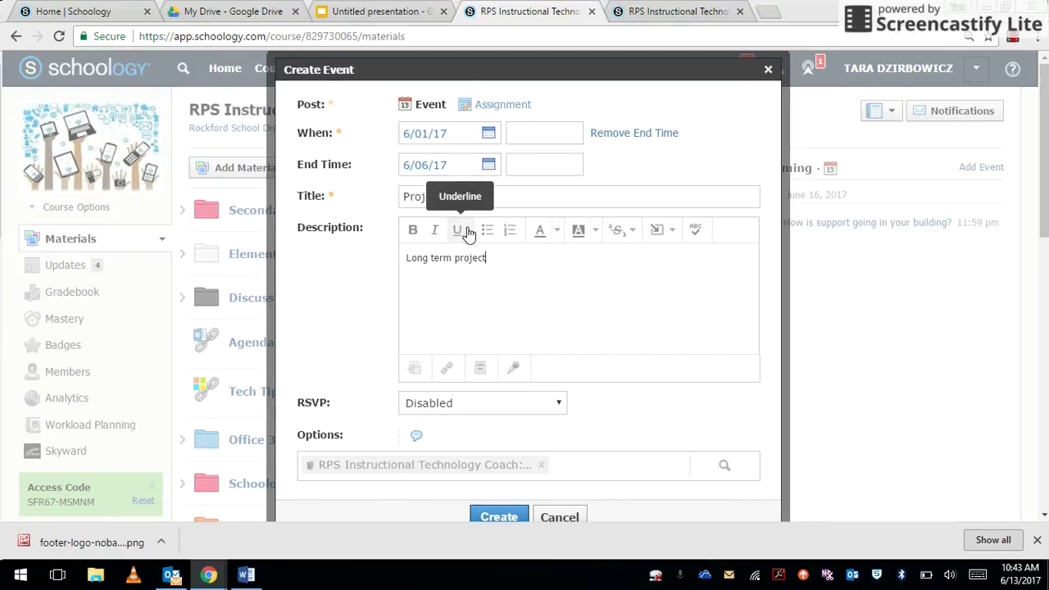
Step: Look through the description's insert options and the personal resources available to attach, without adding anything
left_click(660, 233)
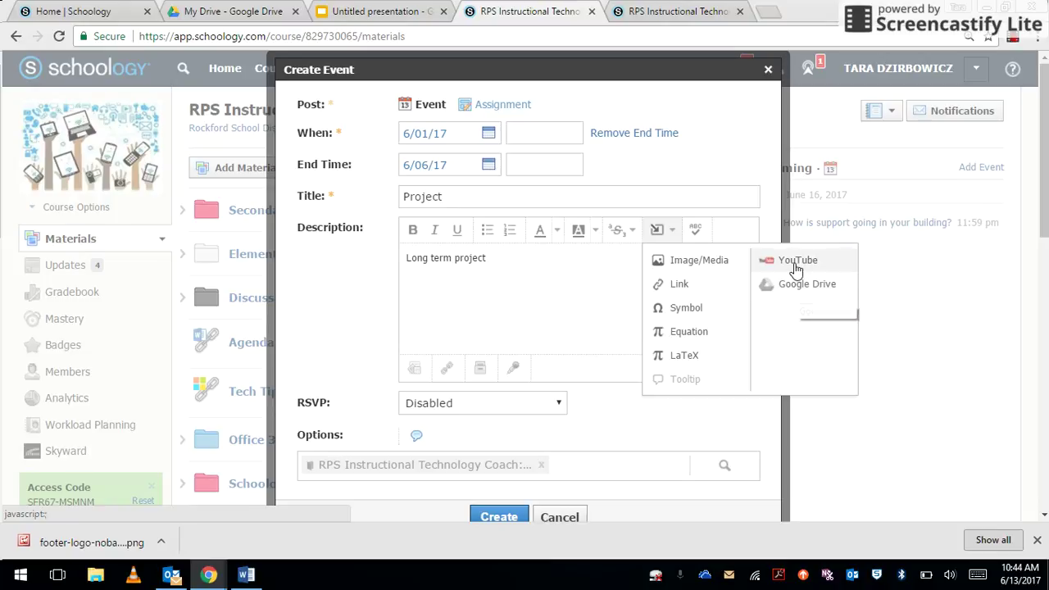
left_click(598, 270)
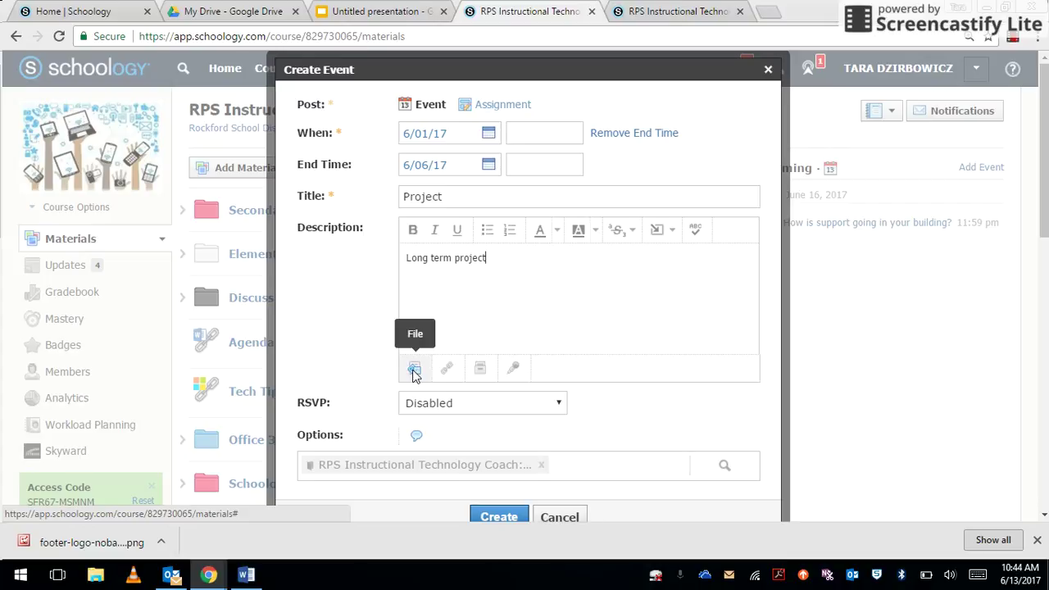
left_click(480, 371)
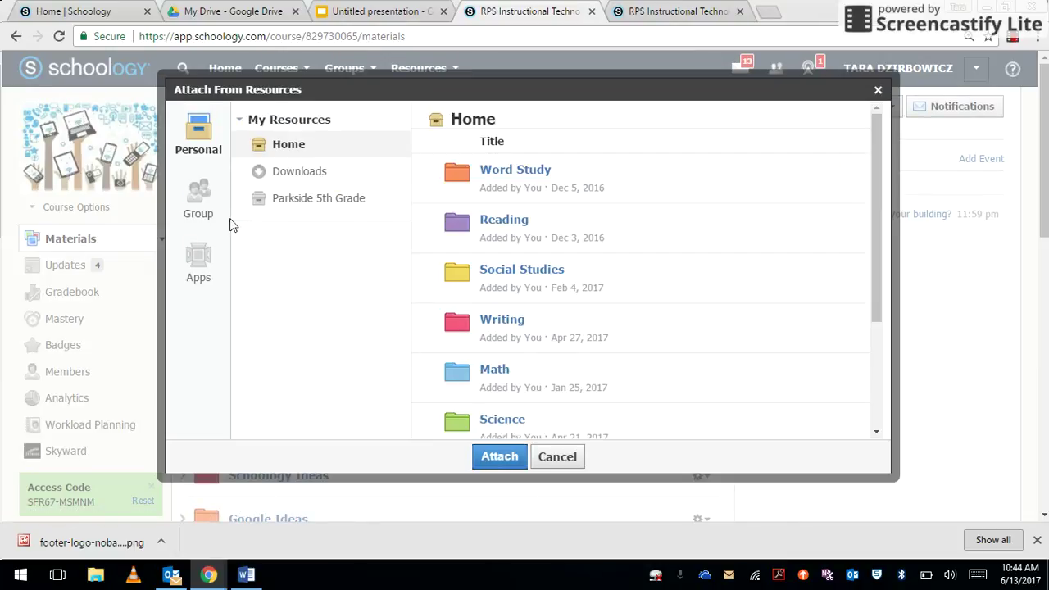
left_click(557, 456)
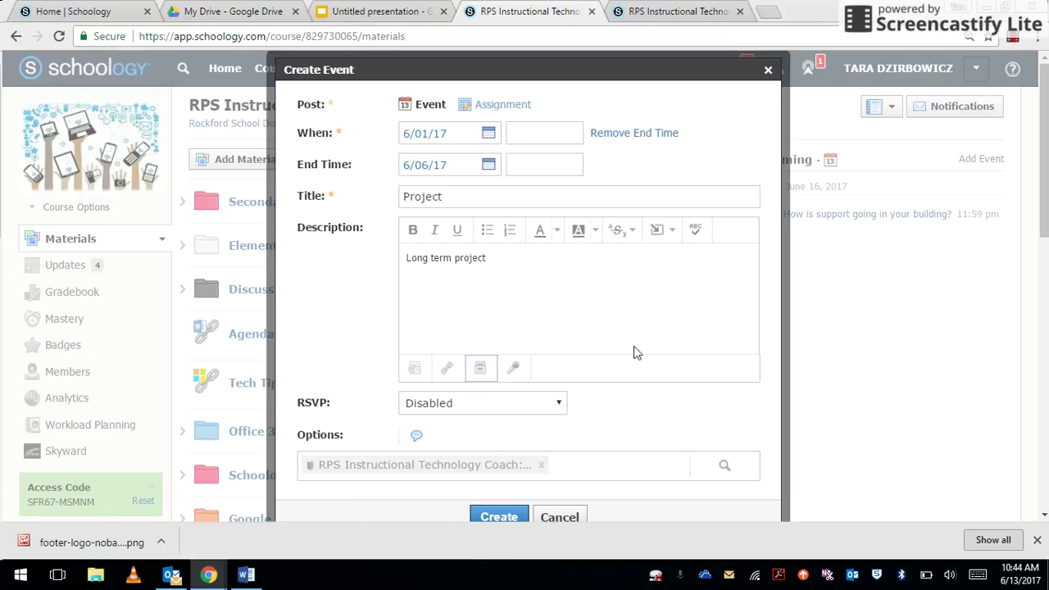
Step: Check the event's available RSVP choices, keeping RSVP disabled
left_click(494, 522)
left_click(490, 407)
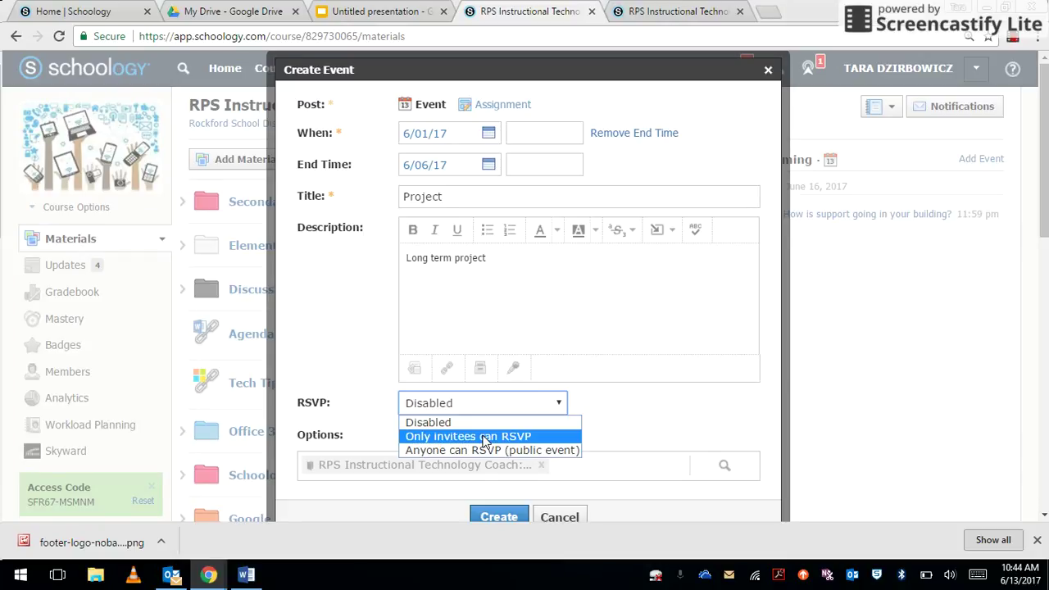
left_click(623, 419)
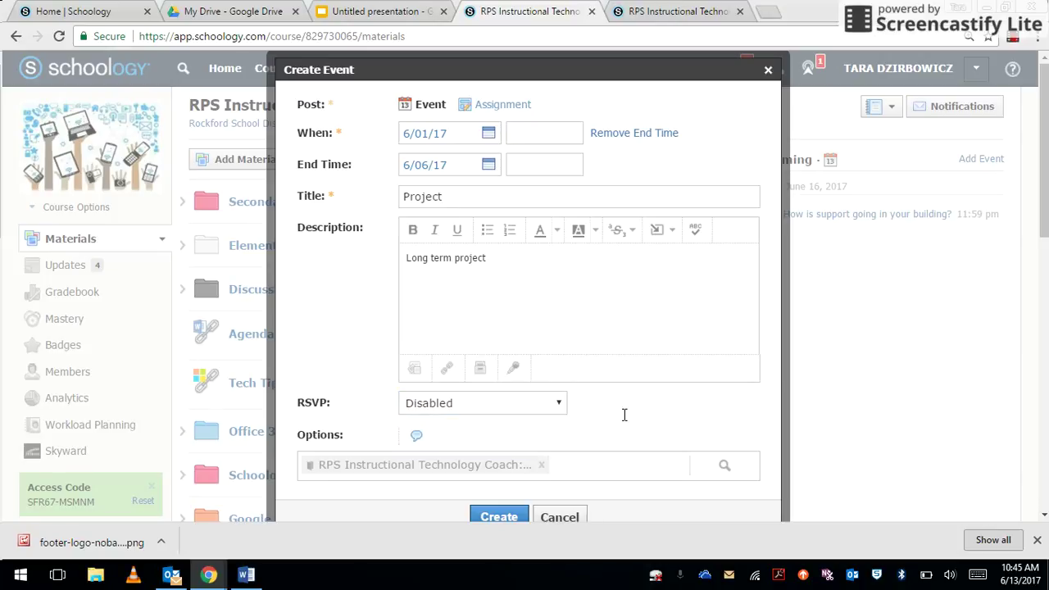
Step: Disable comments on the Project event and create it
left_click(417, 439)
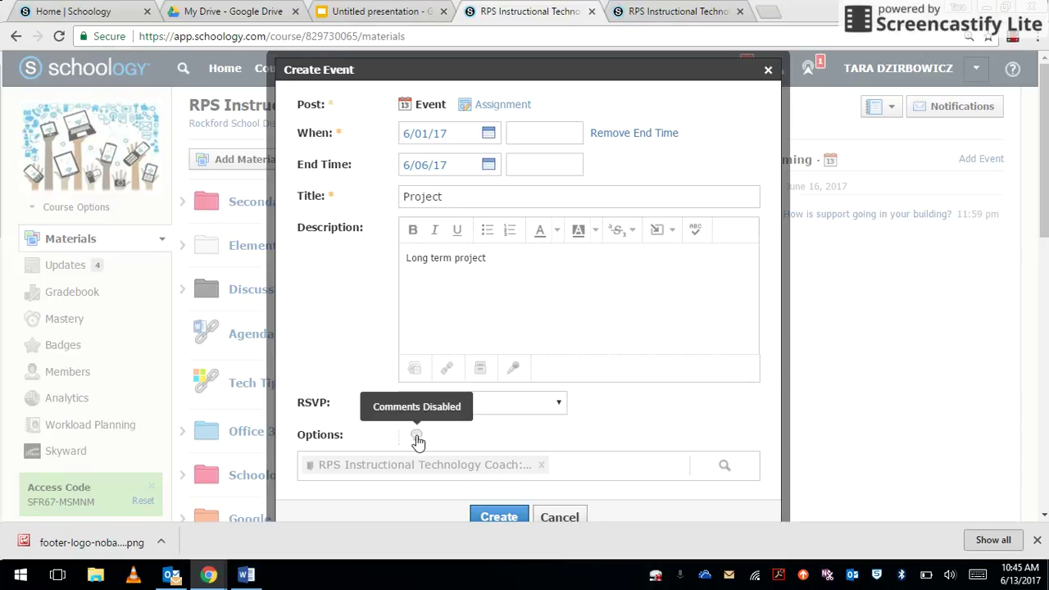
left_click(417, 437)
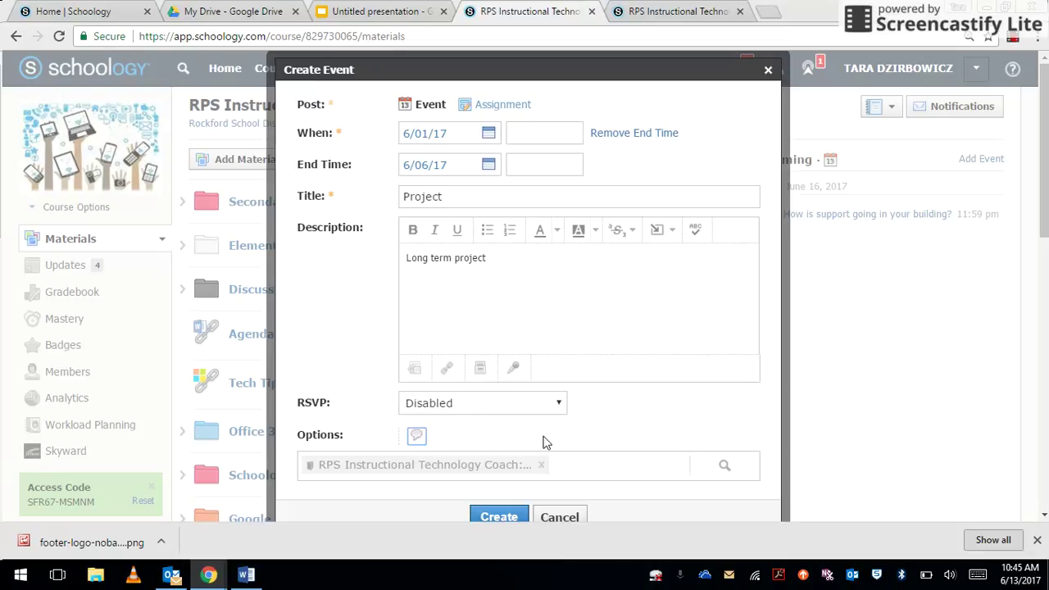
left_click(604, 465)
left_click(500, 518)
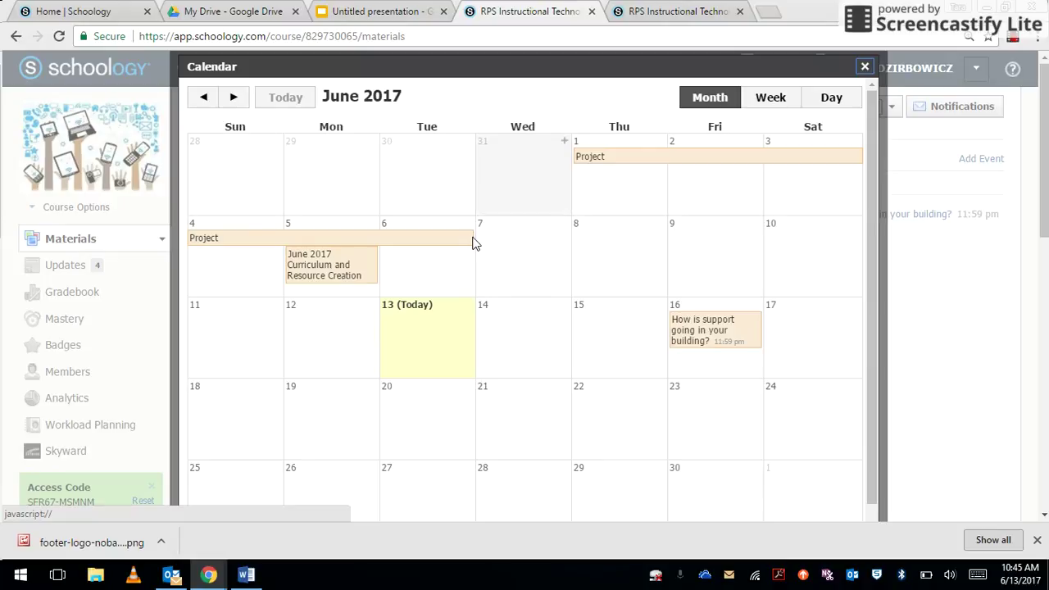
Step: Extend the Project event to June 8 in the calendar and shift it one day so it runs June 2 to June 9
left_click_drag(473, 243, 587, 243)
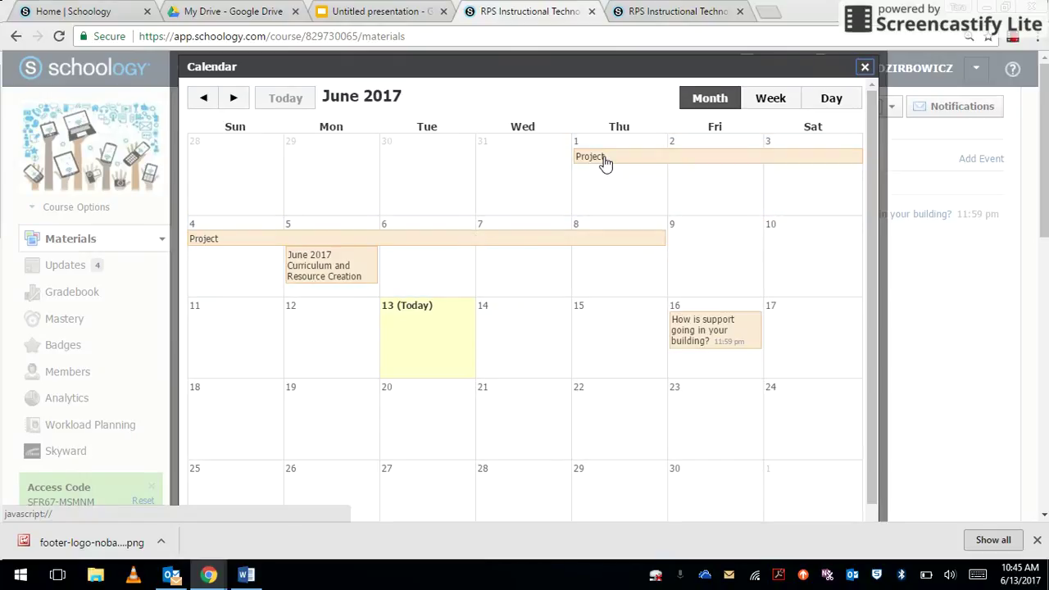
left_click_drag(604, 163, 697, 177)
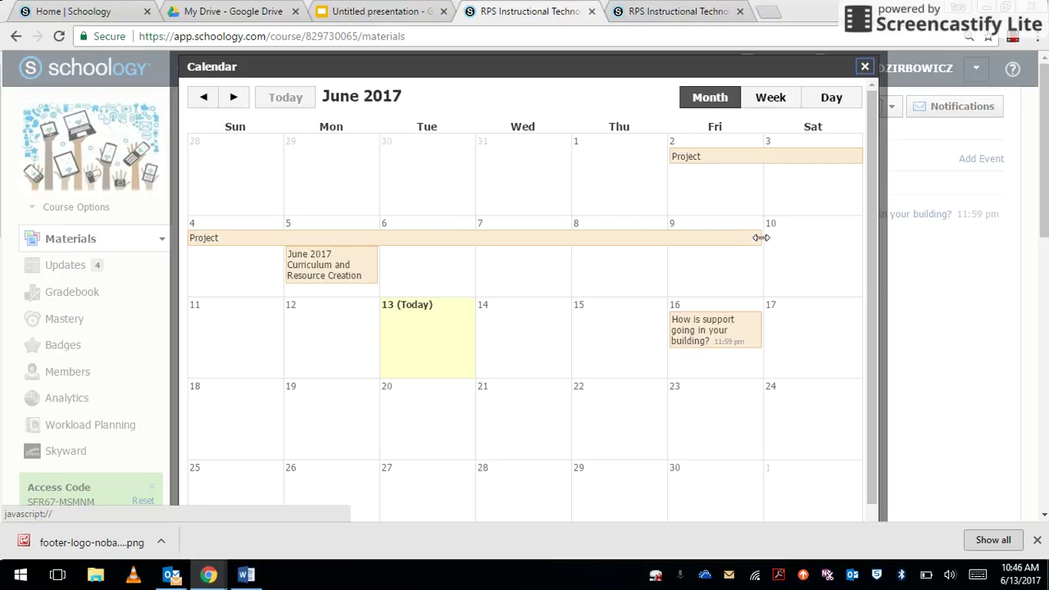
left_click_drag(757, 238, 742, 244)
Step: Review the Project event's details and its edit form, leaving the form without saving changes
left_click(693, 238)
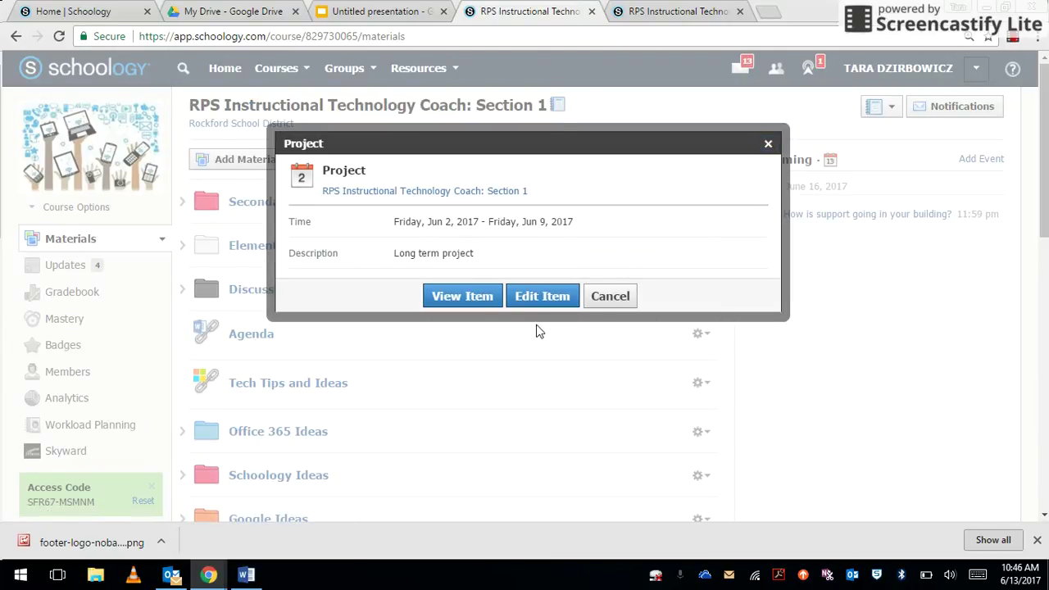
left_click(546, 300)
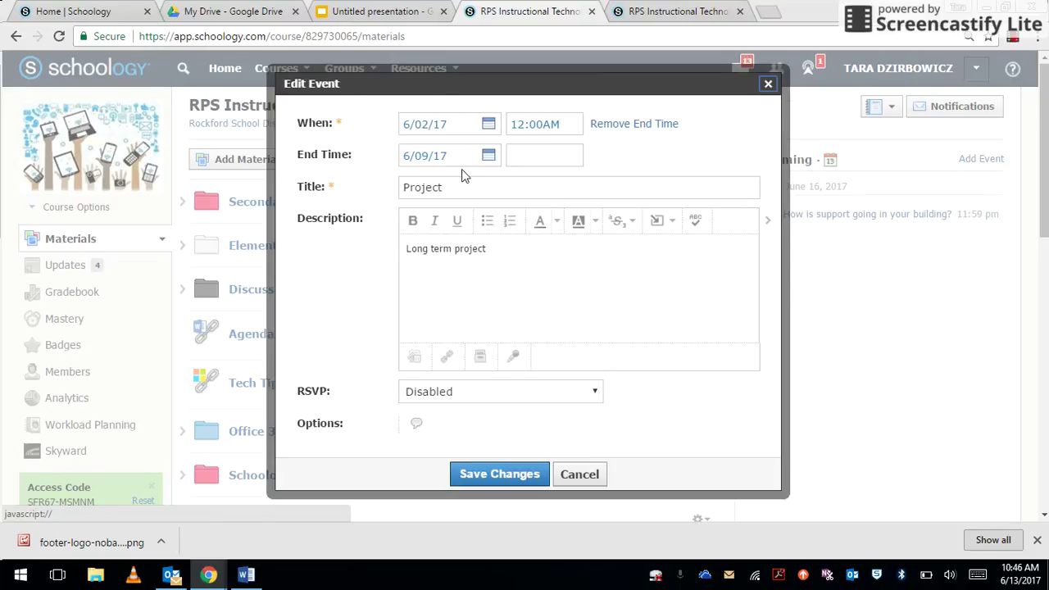
left_click(580, 475)
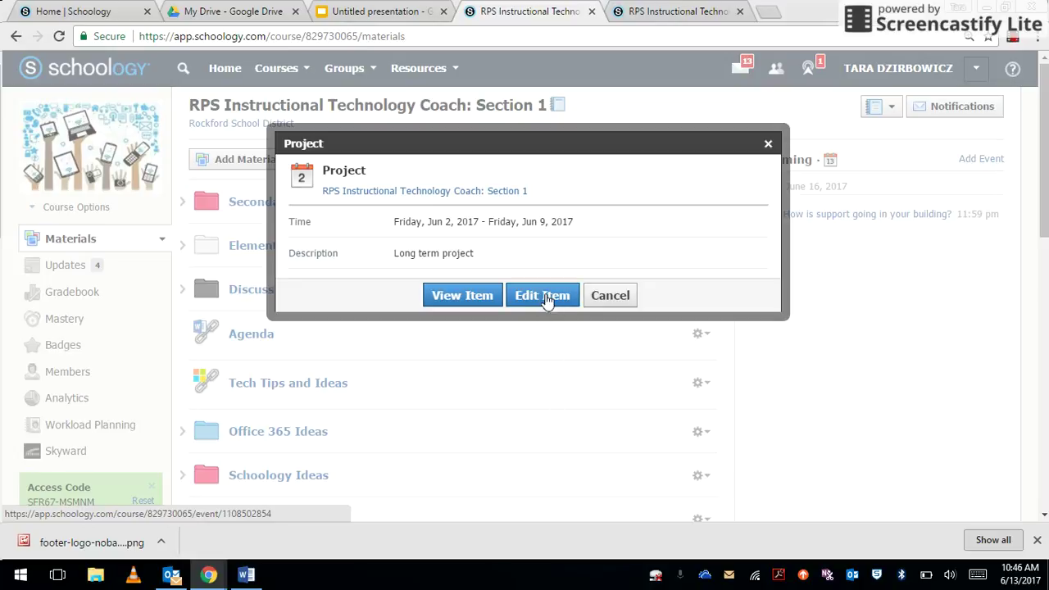
Step: View the Project event's full page and check its edit and delete options
left_click(467, 300)
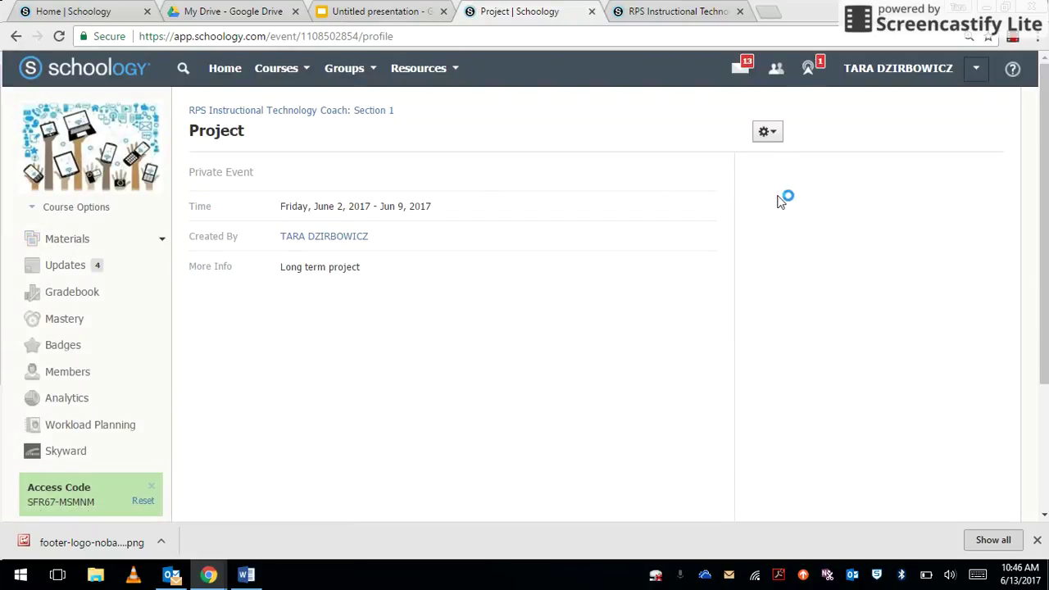
left_click(766, 135)
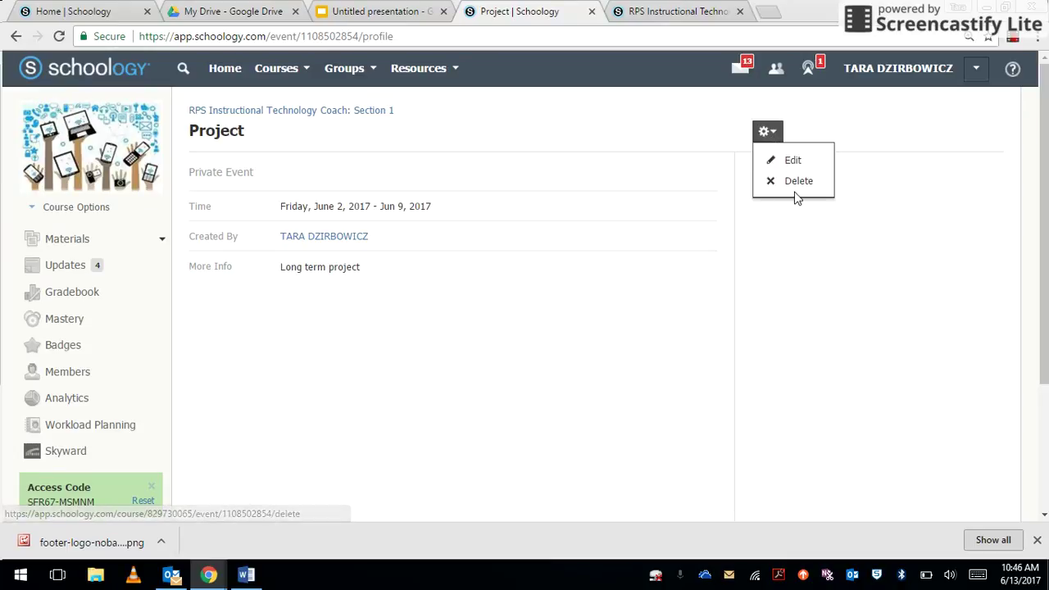
left_click(598, 225)
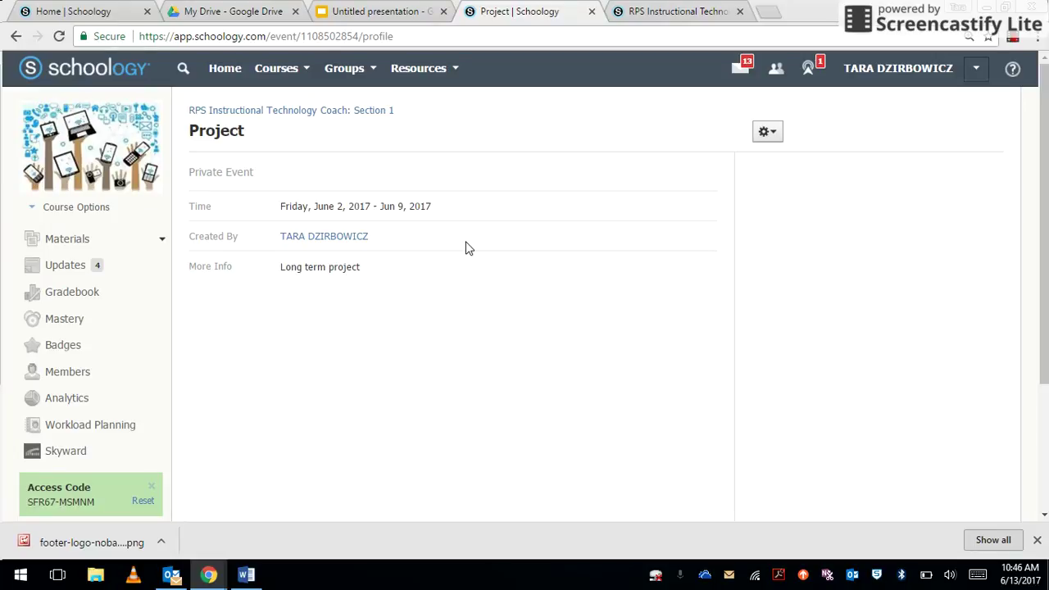
Step: Go to the personal calendar from the home page and examine its list of available calendars and the June 2017 month view
left_click(119, 71)
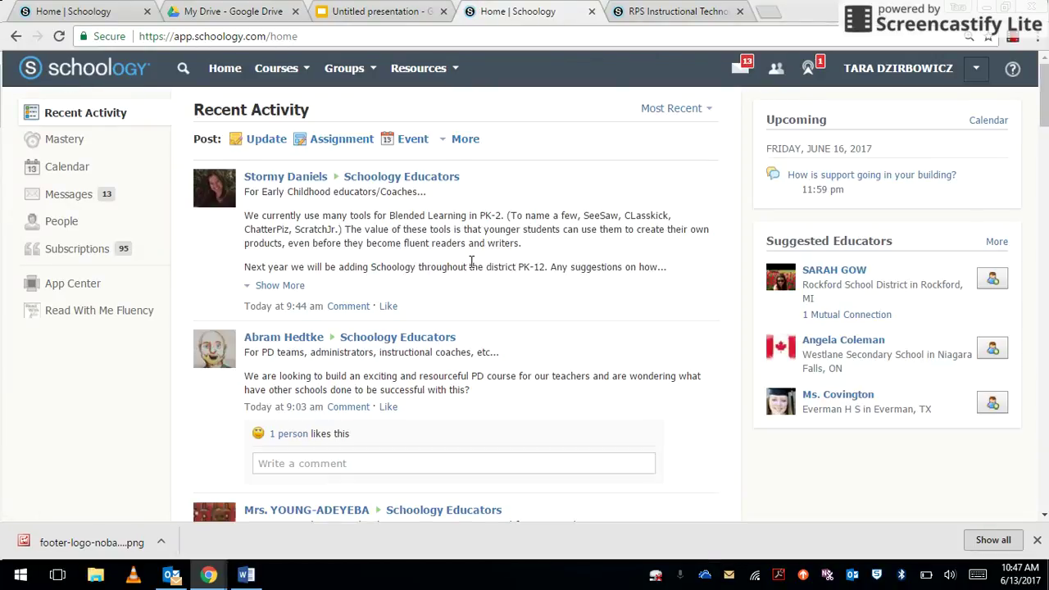
left_click(71, 172)
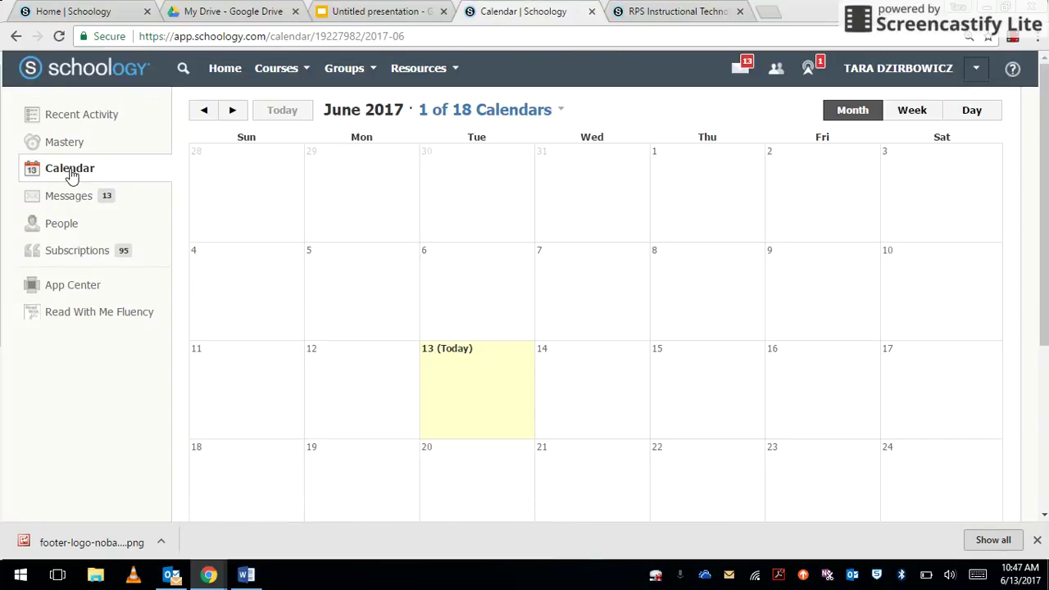
left_click(499, 112)
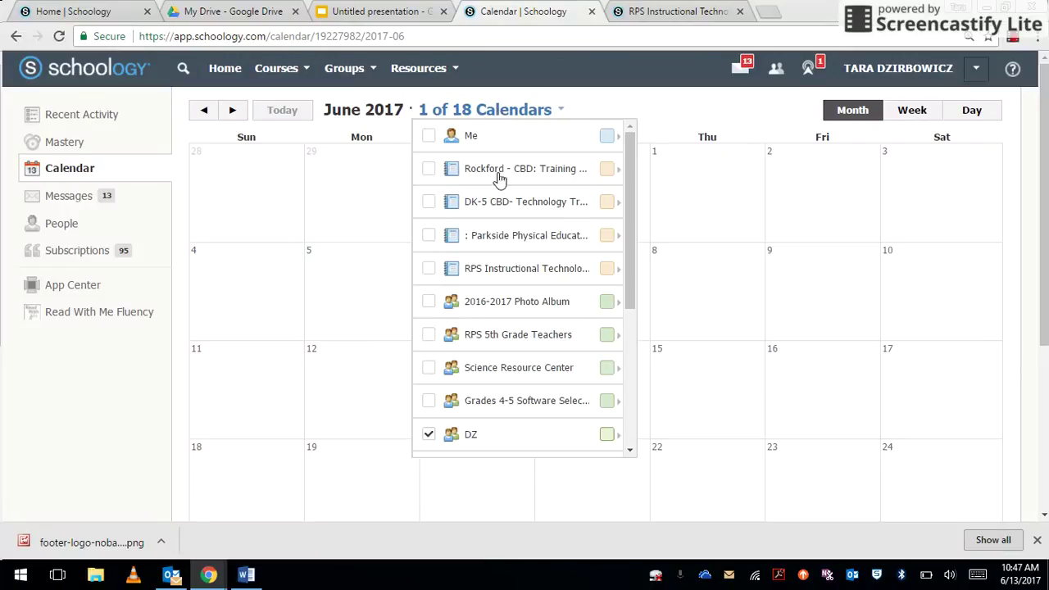
left_click(654, 105)
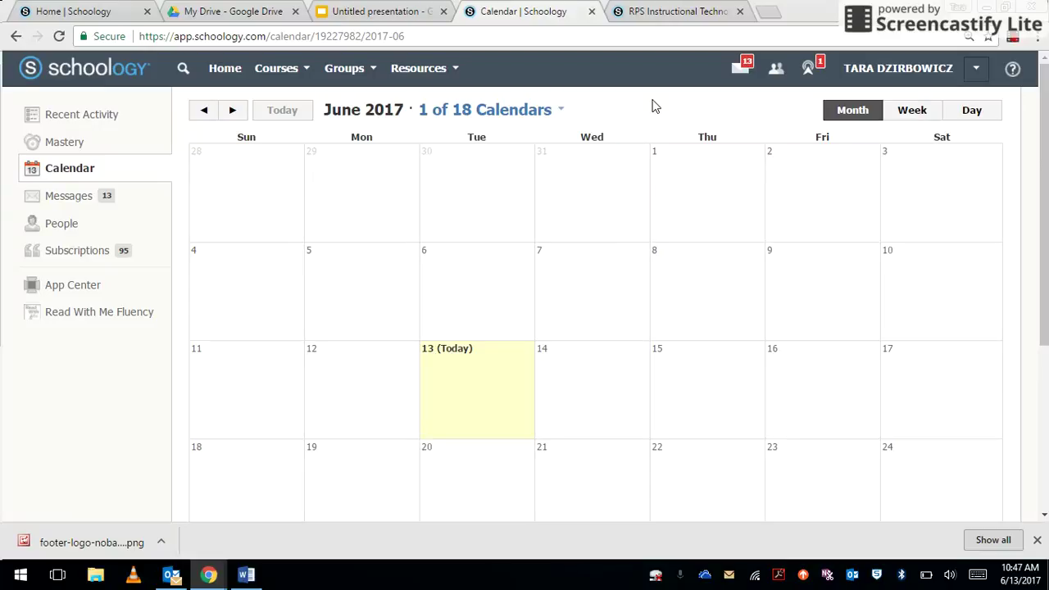
scroll(1046, 210, "down", 2)
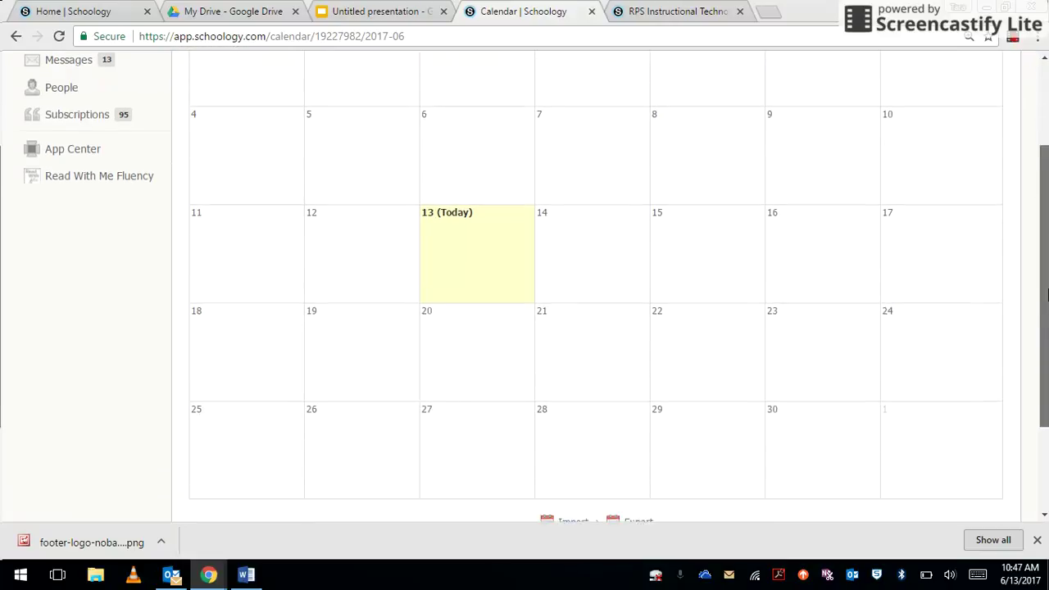
scroll(1047, 201, "up", 2)
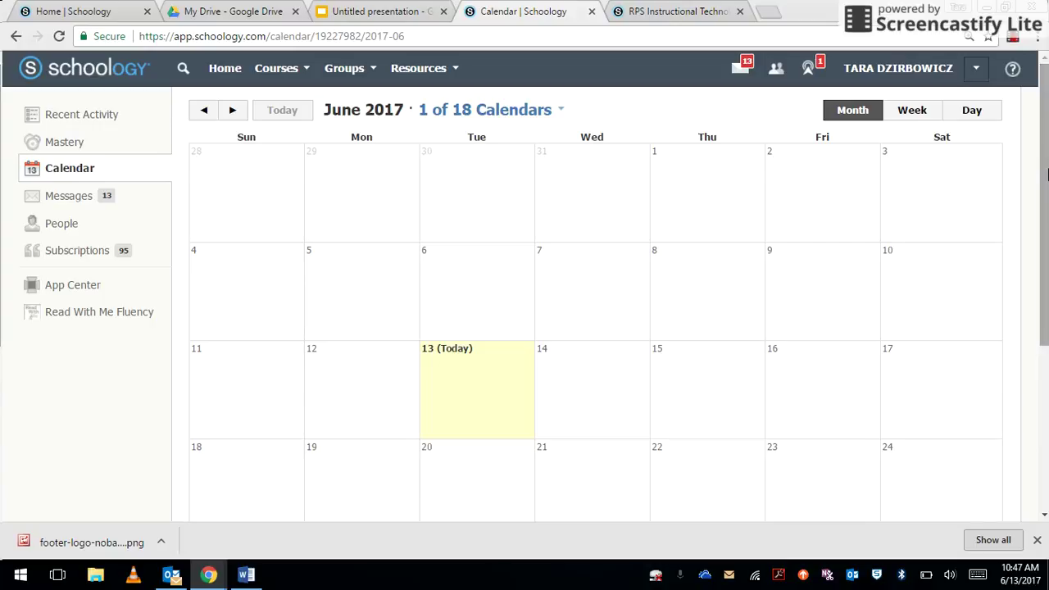
Step: Browse the personal calendar back to April 2017
left_click(283, 111)
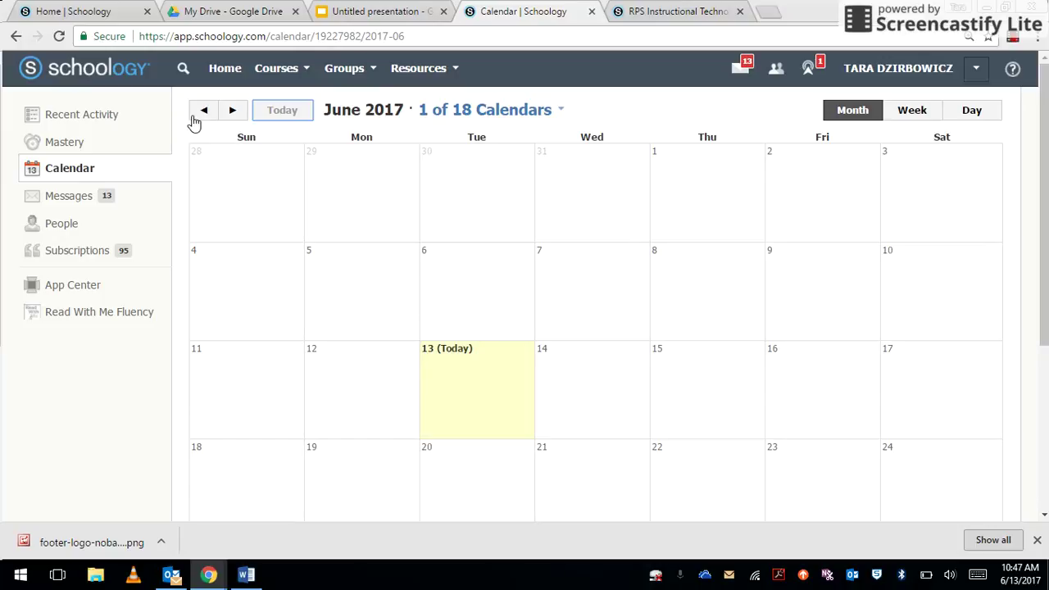
left_click(202, 116)
left_click(203, 115)
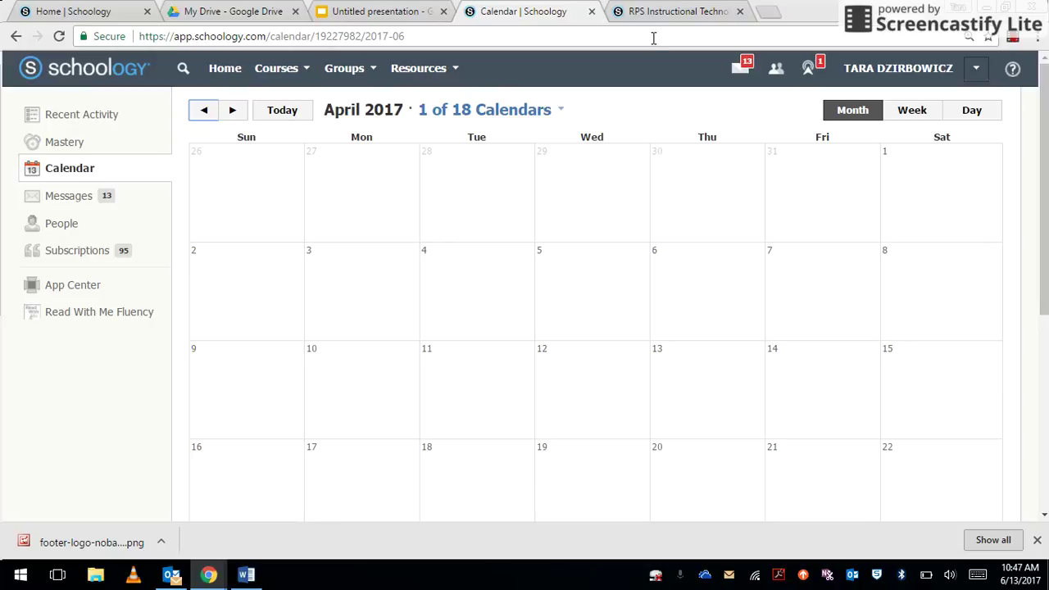
left_click(693, 9)
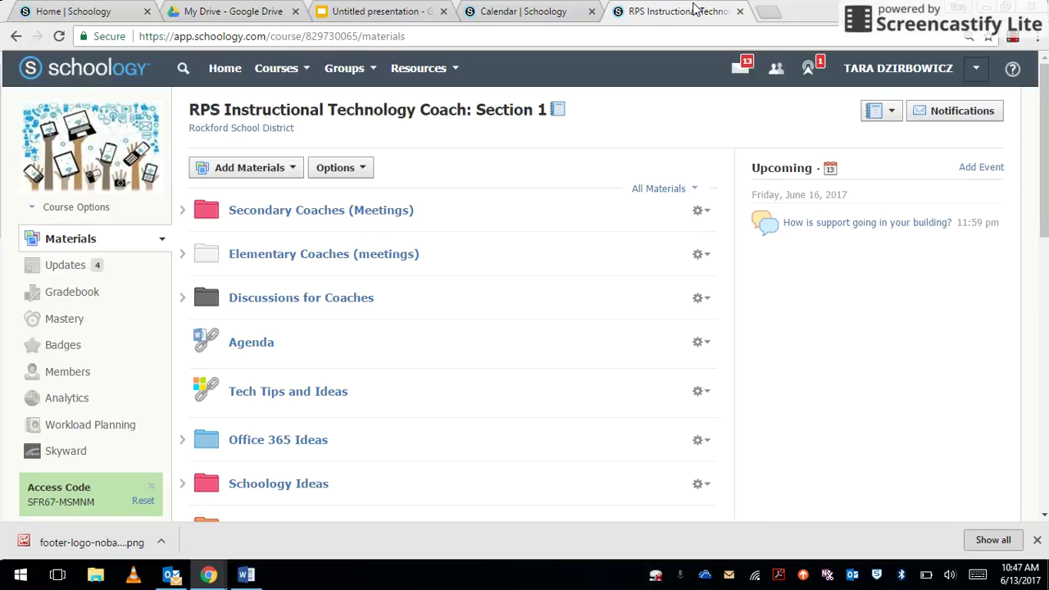
left_click(533, 8)
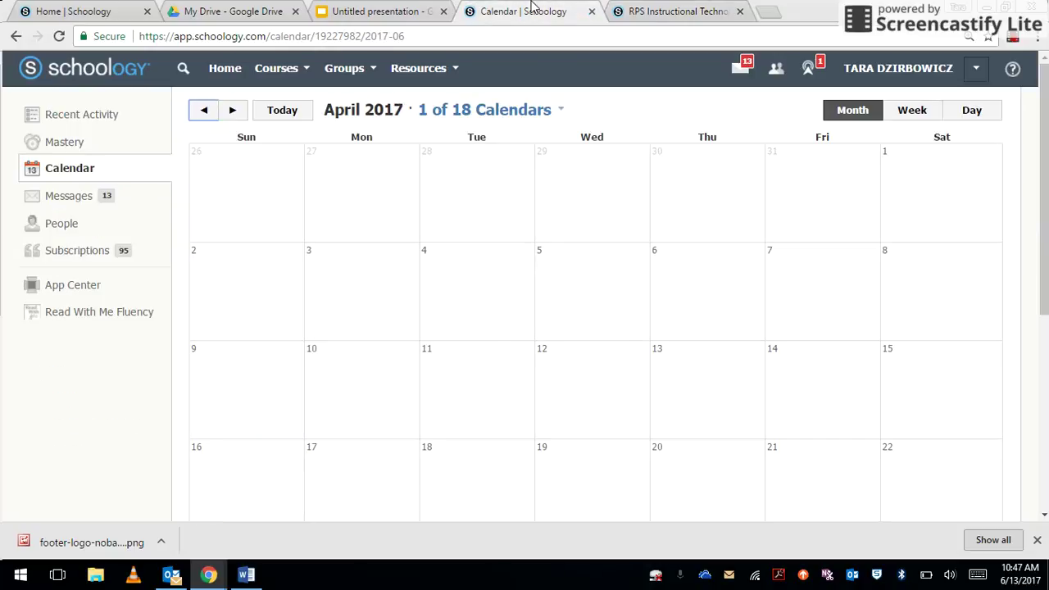